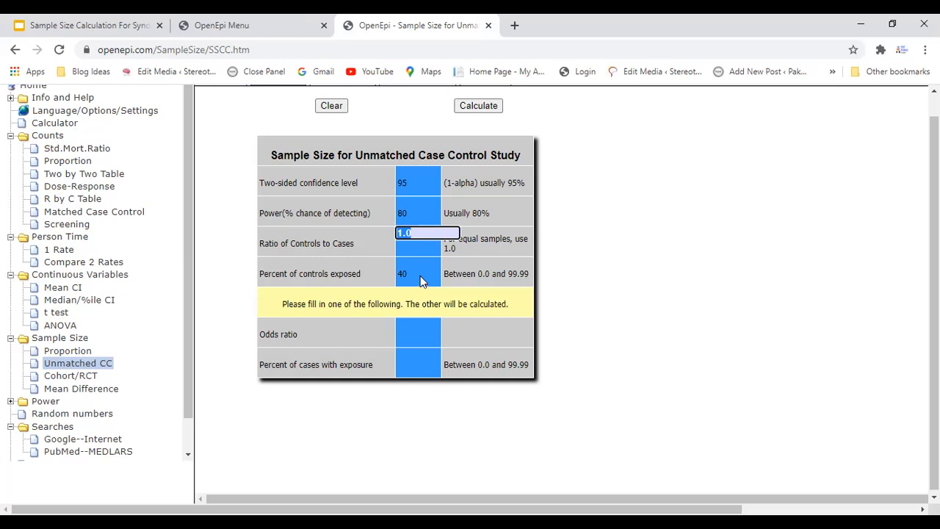
Step: Set the percent of controls exposed to 25 and cases with exposure to 70, and calculate the unmatched case-control sample size
left_click(418, 278)
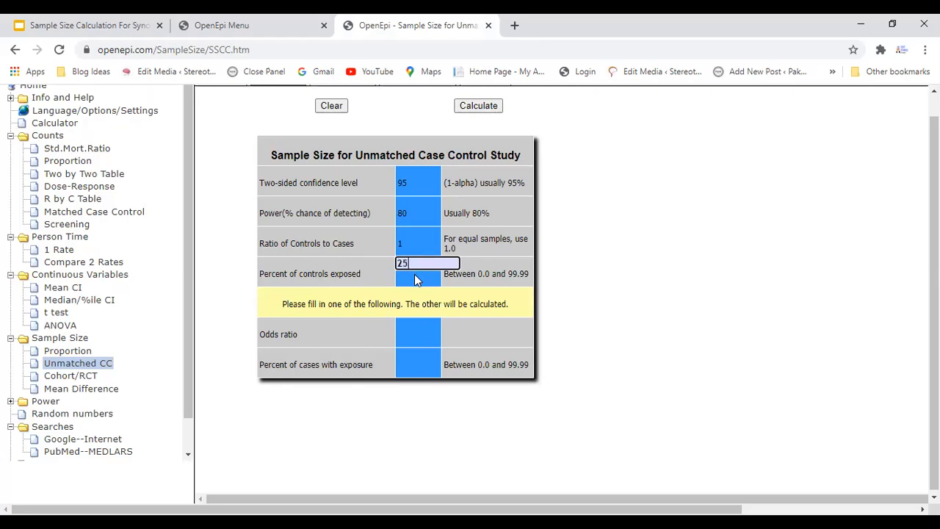
left_click(424, 367)
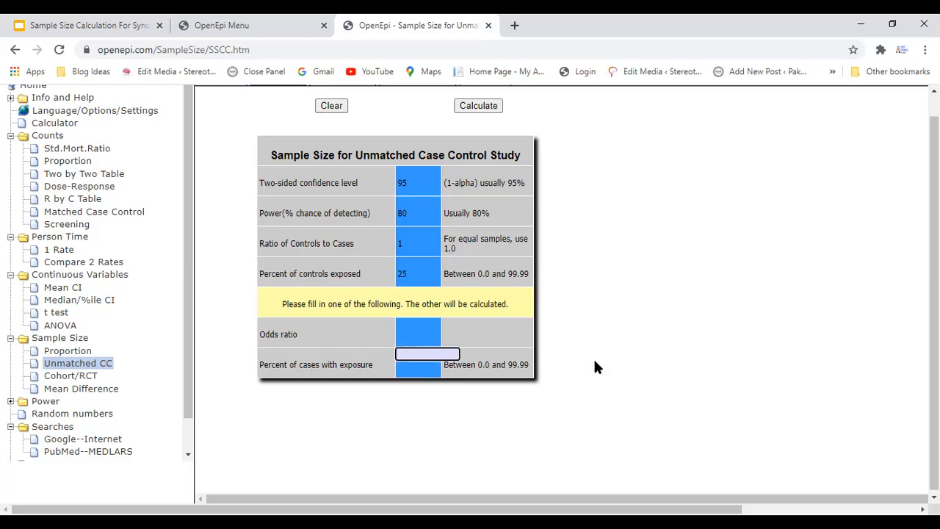
left_click(415, 330)
left_click(413, 365)
type("70")
key("Return")
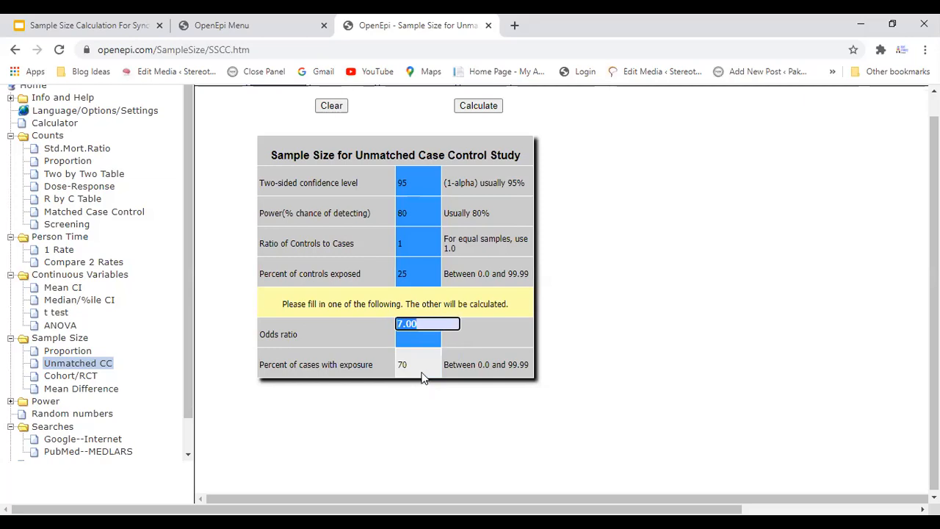
scroll(422, 378, "up", 1)
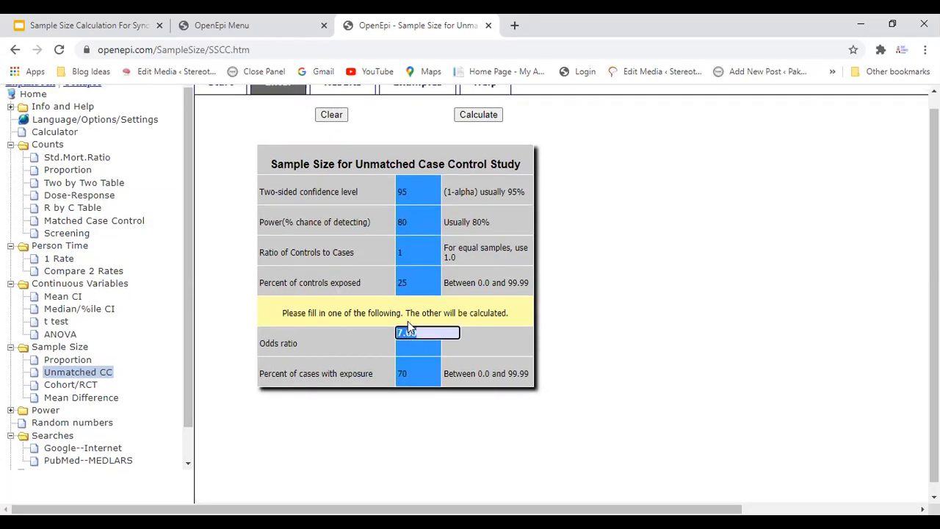
left_click(479, 116)
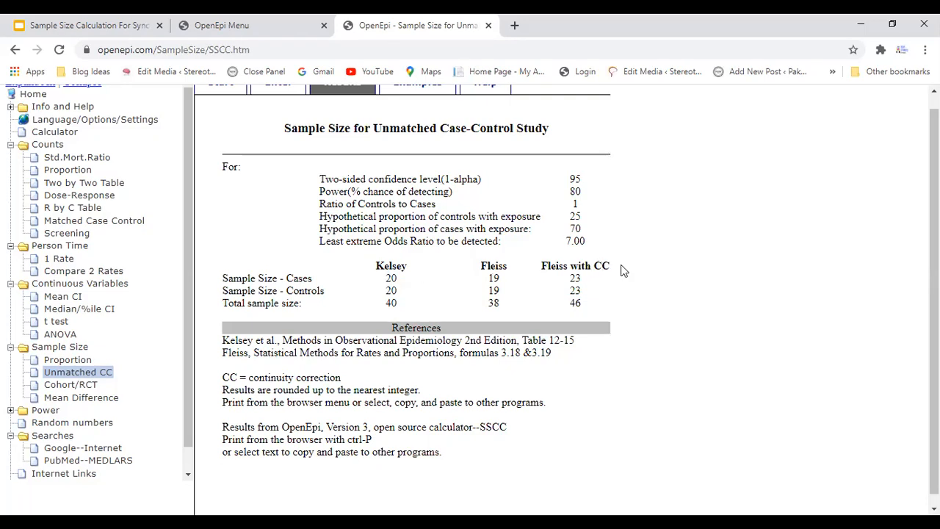
Step: Examine the Kelsey, Fleiss and Fleiss with CC sample sizes for cases, controls and total, and return to the data entry form
left_click_drag(540, 269, 558, 264)
left_click(557, 263)
left_click_drag(385, 263, 410, 263)
double_click(391, 278)
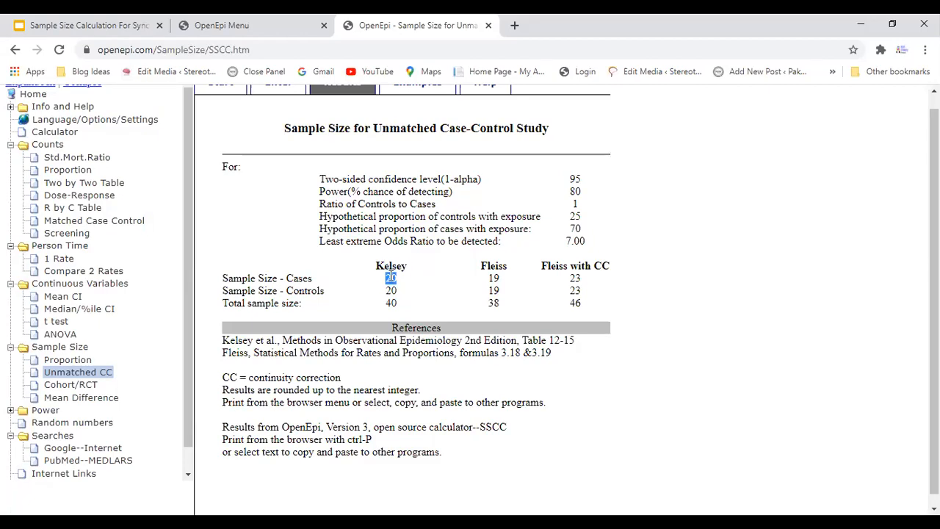
double_click(391, 290)
left_click(395, 302)
double_click(392, 302)
left_click(579, 304)
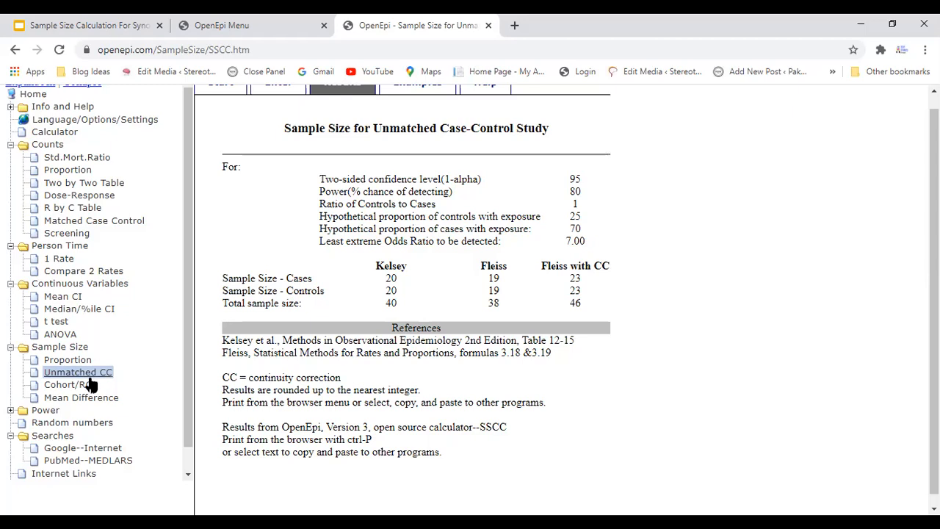
left_click(274, 90)
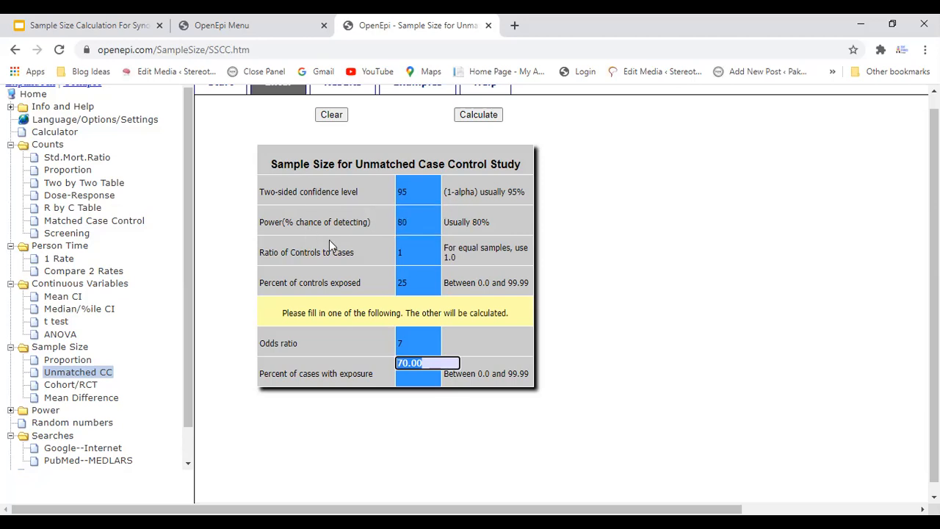
Step: Switch to the Google Slides deck and present the slide on cross sectional, cohort and randomized control trials
left_click(40, 21)
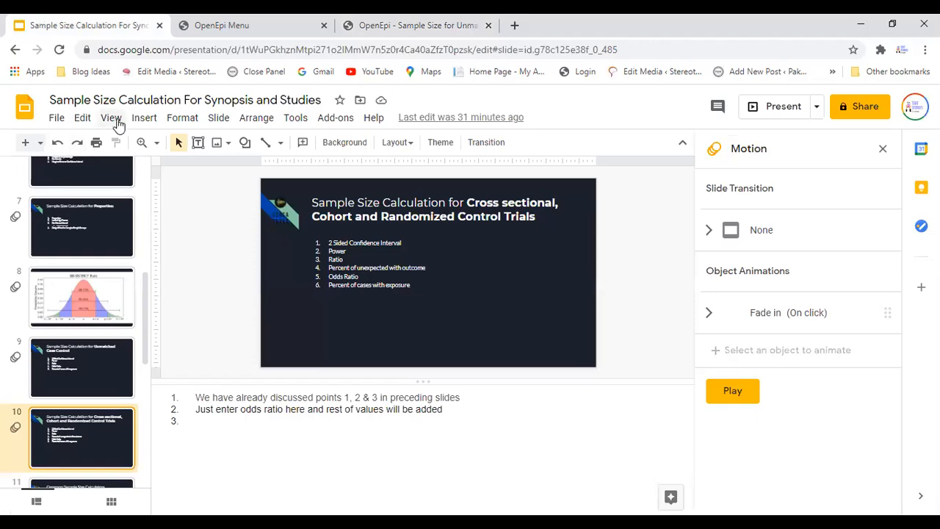
left_click(112, 118)
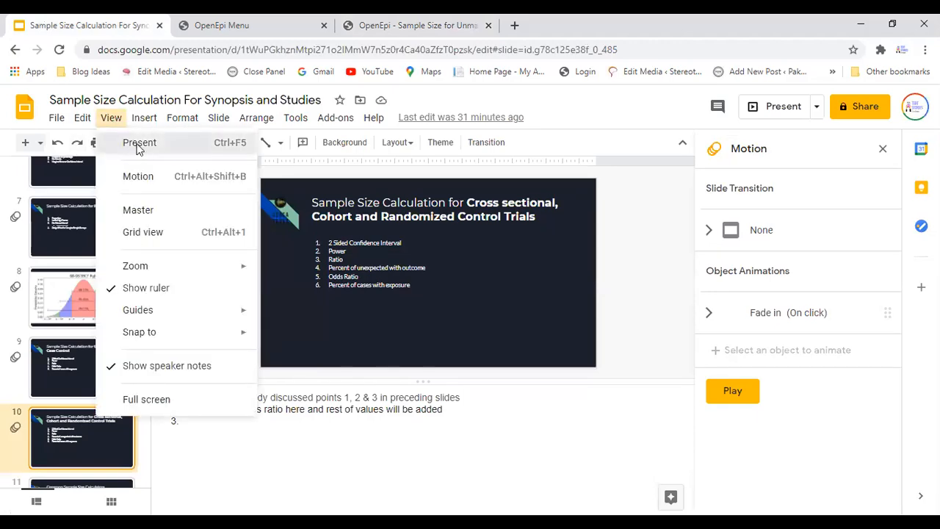
left_click(139, 144)
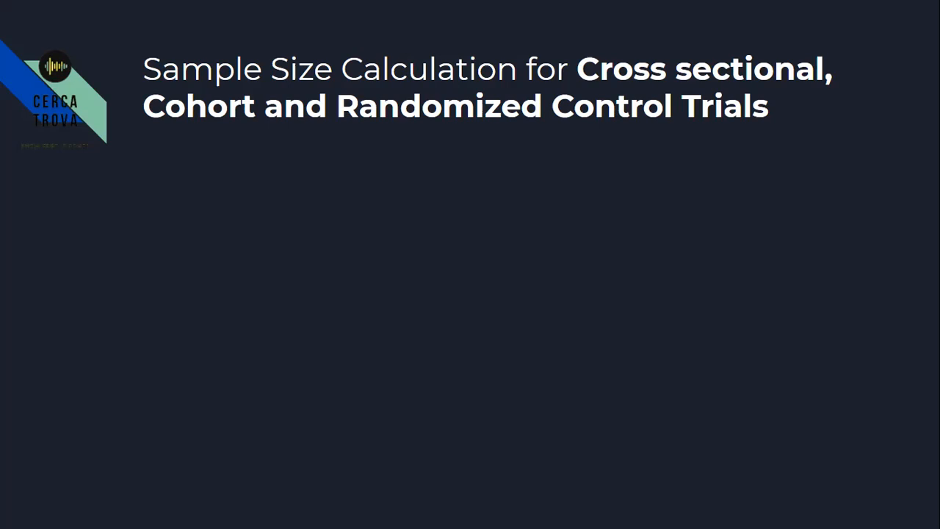
Step: Reveal the slide's numbered points one by one through Odds Ratio and exit the slideshow
left_click(189, 202)
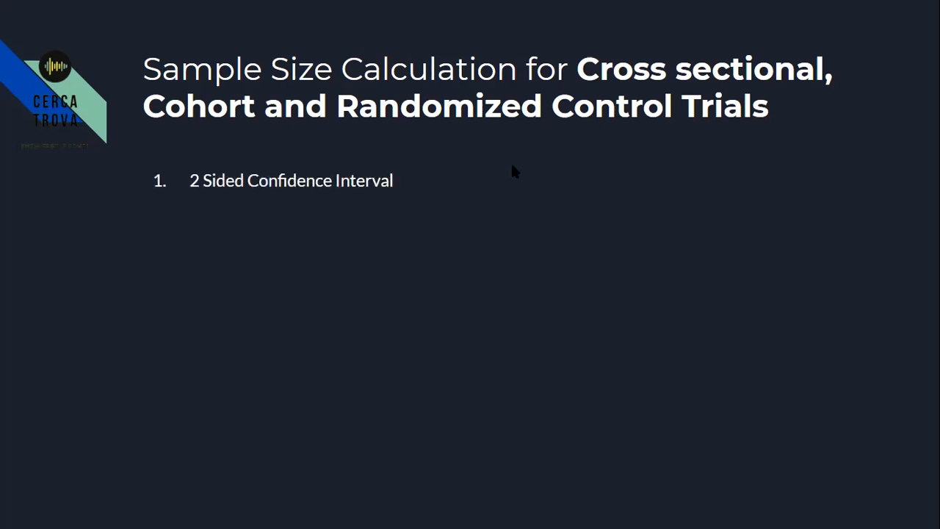
left_click(487, 180)
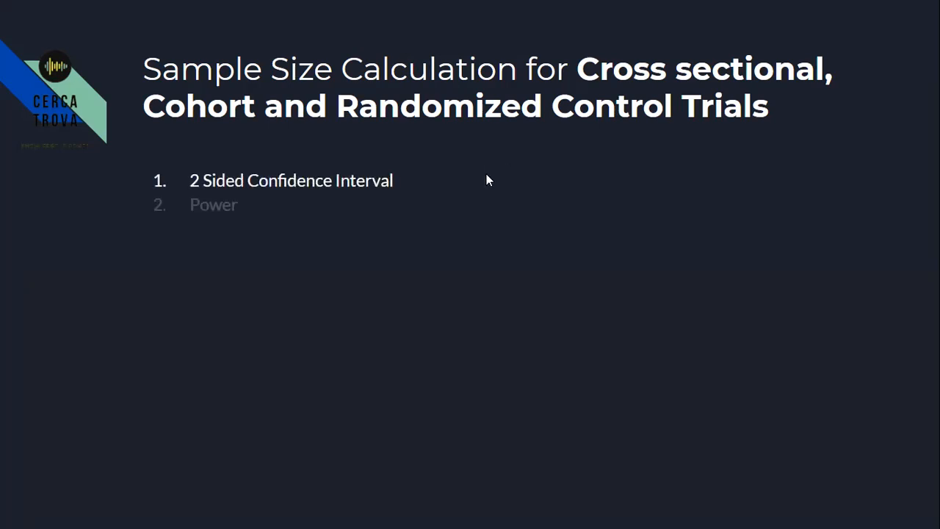
left_click(354, 222)
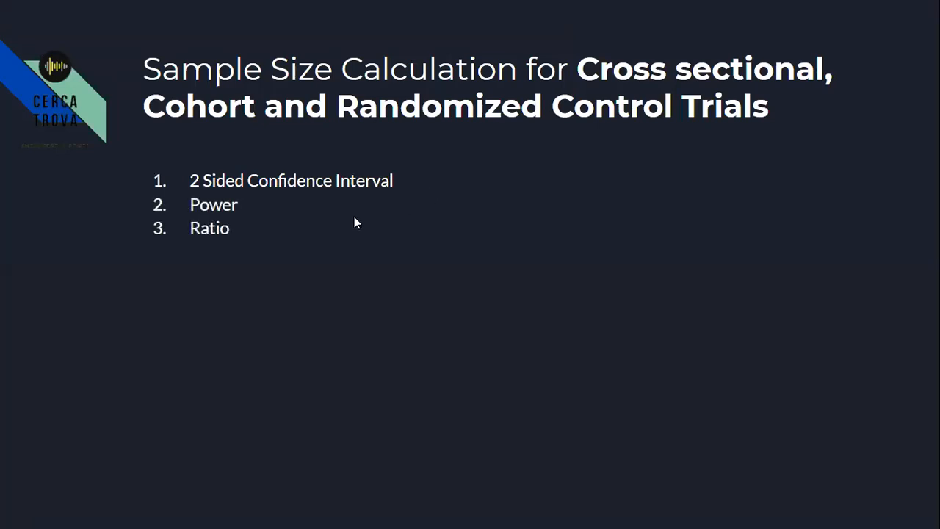
left_click(355, 223)
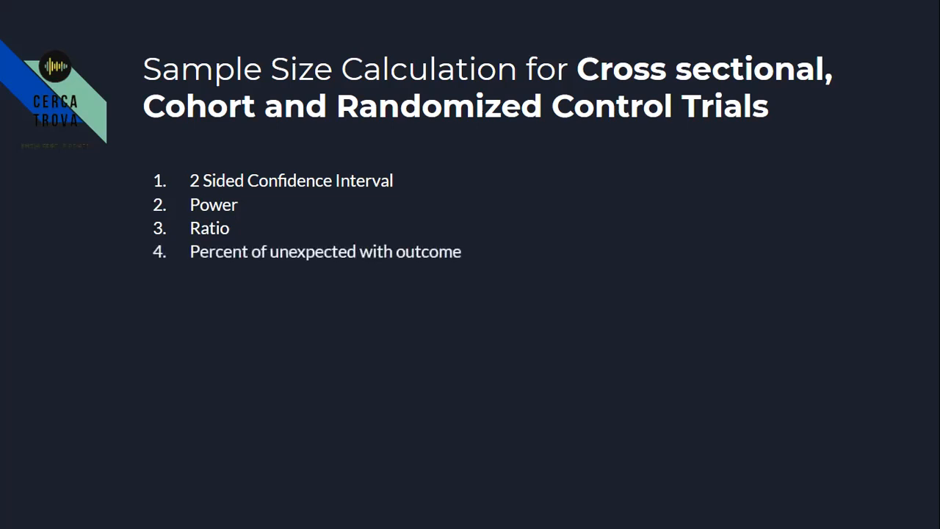
key("Right")
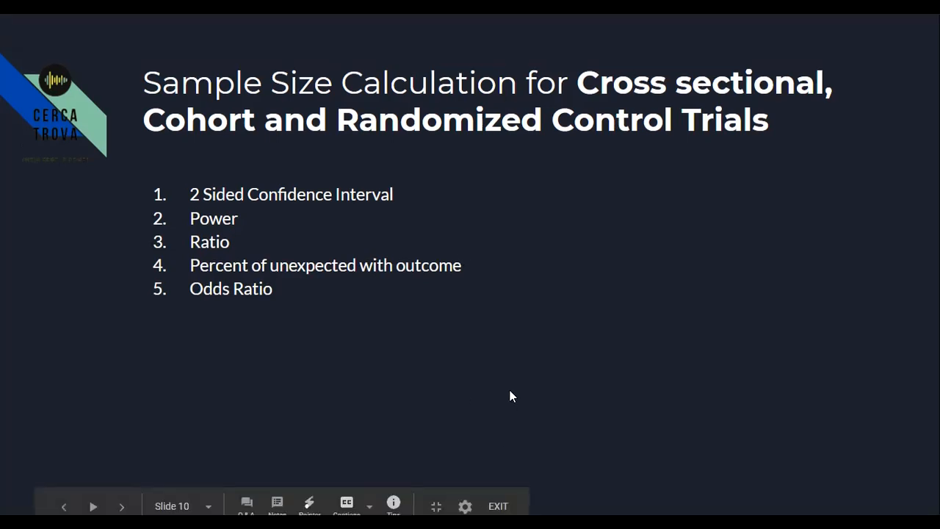
key("Escape")
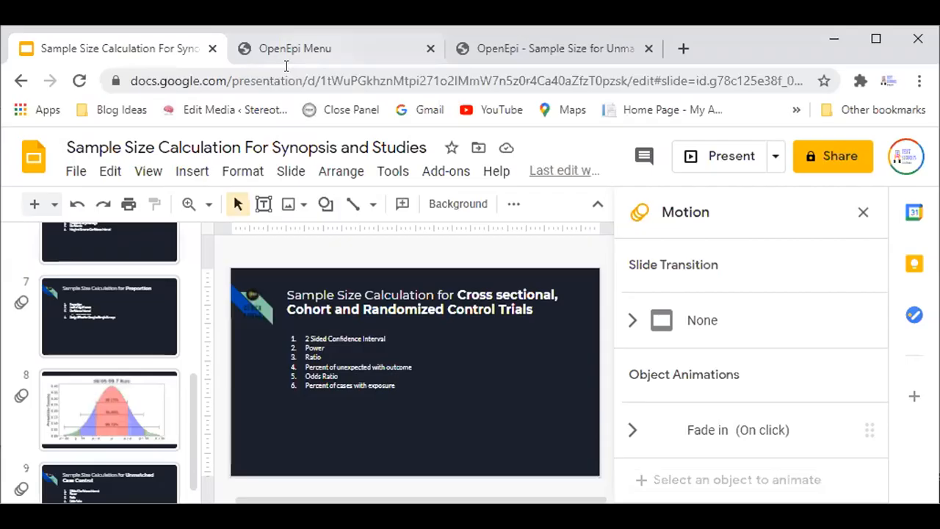
Step: Switch to the OpenEpi menu and open the data entry form of the Cohort/RCT sample size calculator
left_click(226, 26)
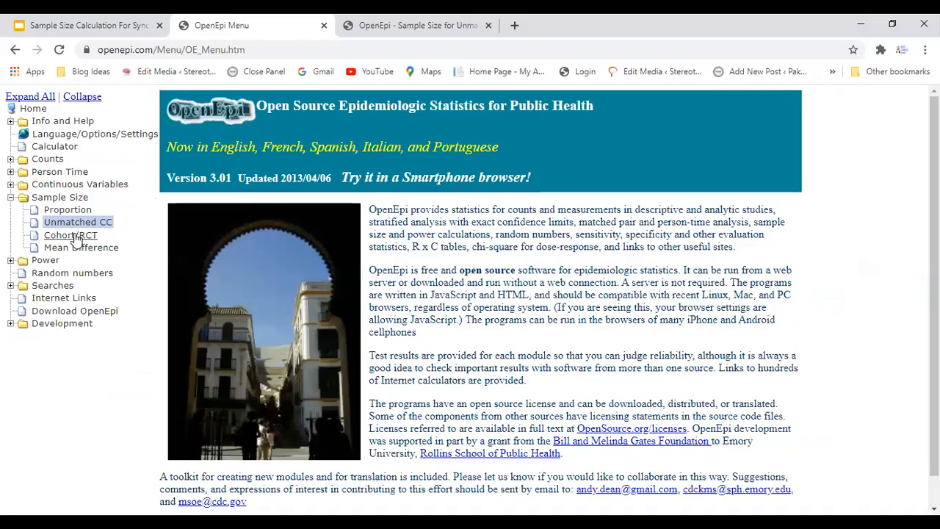
left_click(94, 327)
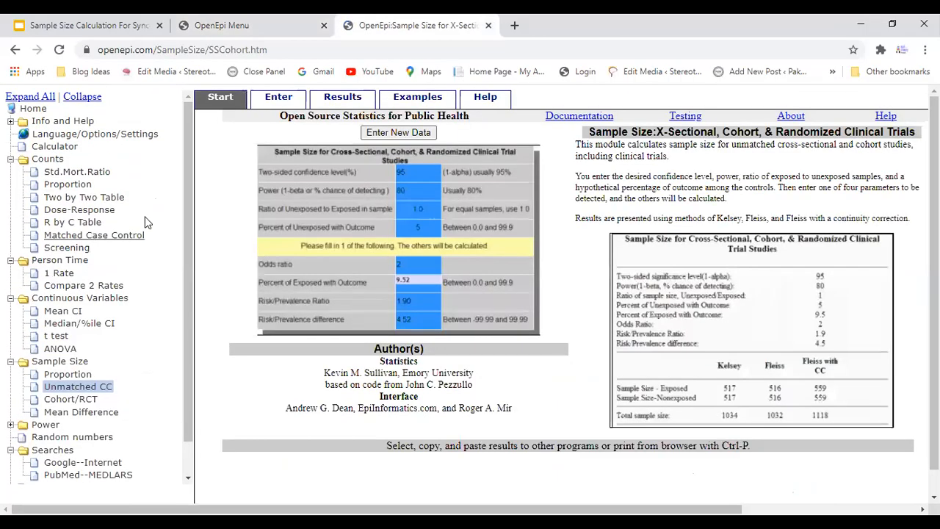
left_click(279, 97)
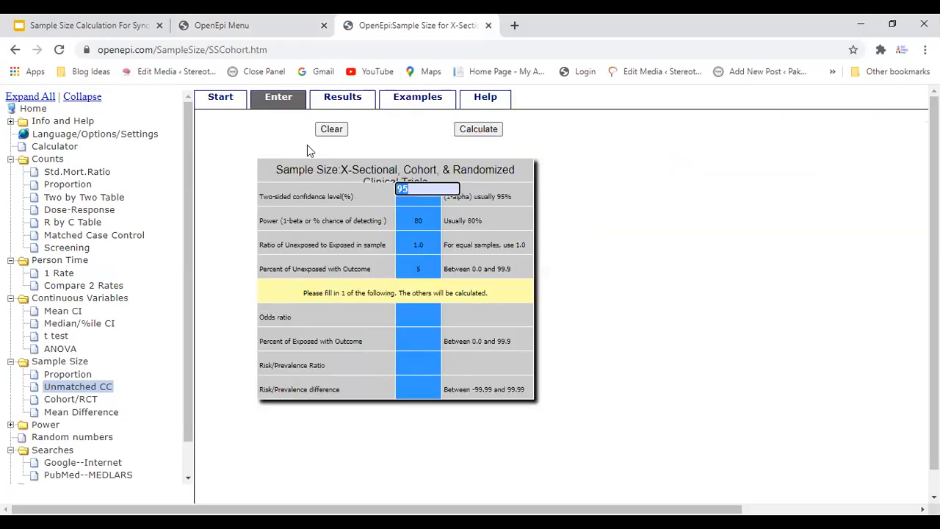
Step: Set the odds ratio to 7 and calculate the sample size for cross-sectional, cohort and randomized clinical trials
left_click(439, 219)
left_click(429, 250)
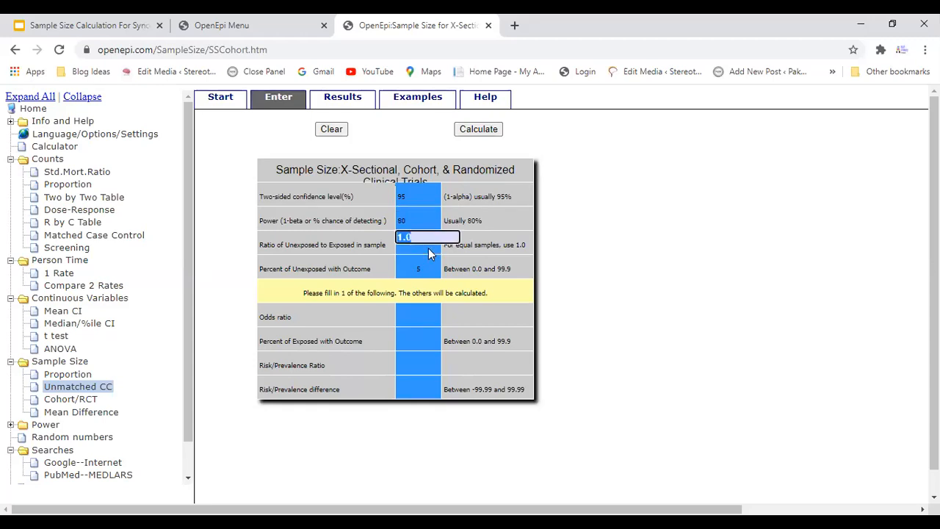
left_click(420, 318)
type("7")
key("Tab")
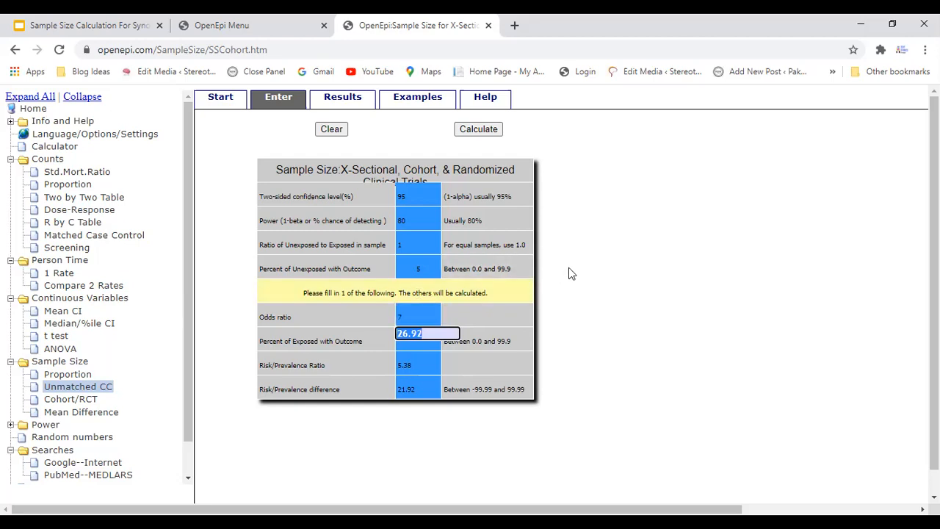
left_click(489, 136)
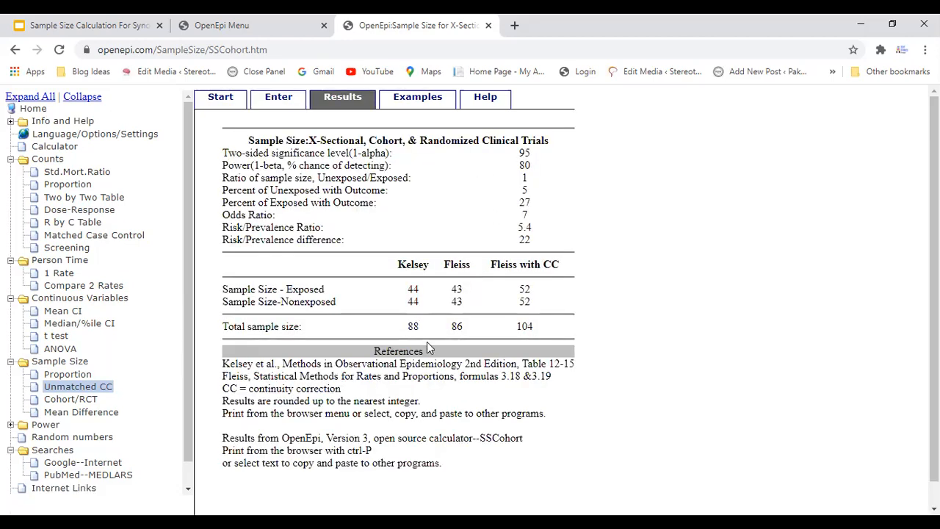
Step: Examine the total sample size and the exposed and nonexposed group sizes in the Cohort/RCT results
double_click(412, 326)
left_click_drag(410, 324, 395, 309)
left_click(387, 296)
double_click(416, 290)
left_click_drag(420, 296, 526, 301)
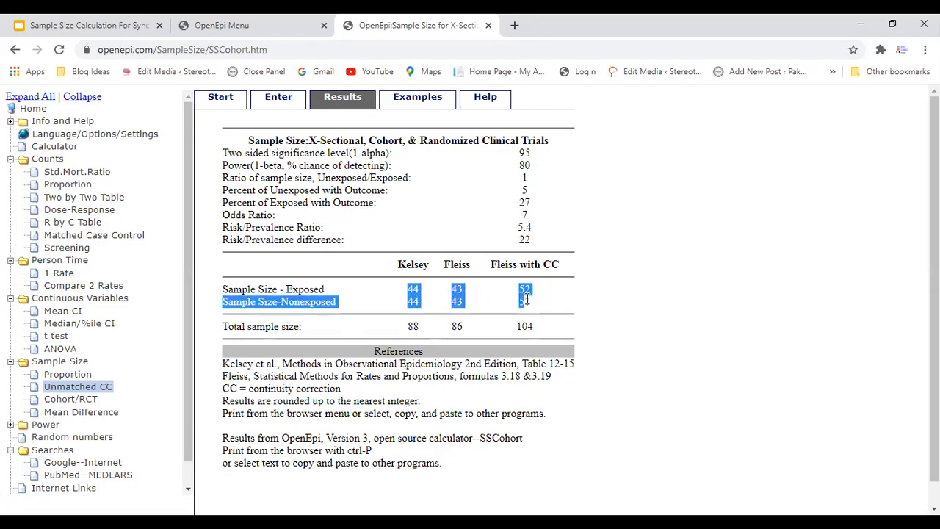
Step: Reopen the Cohort/RCT calculator with a fresh entry form, enter an odds ratio of 7, and calculate again
left_click(79, 400)
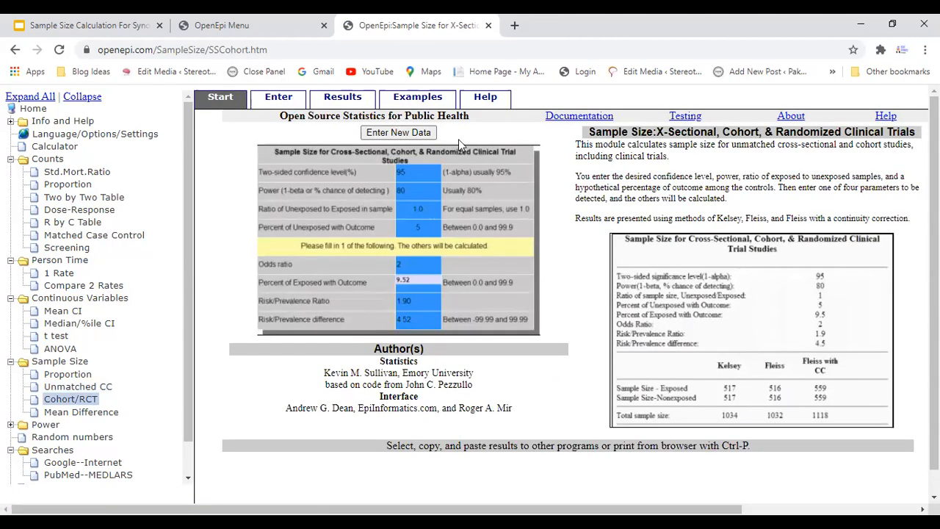
left_click(279, 97)
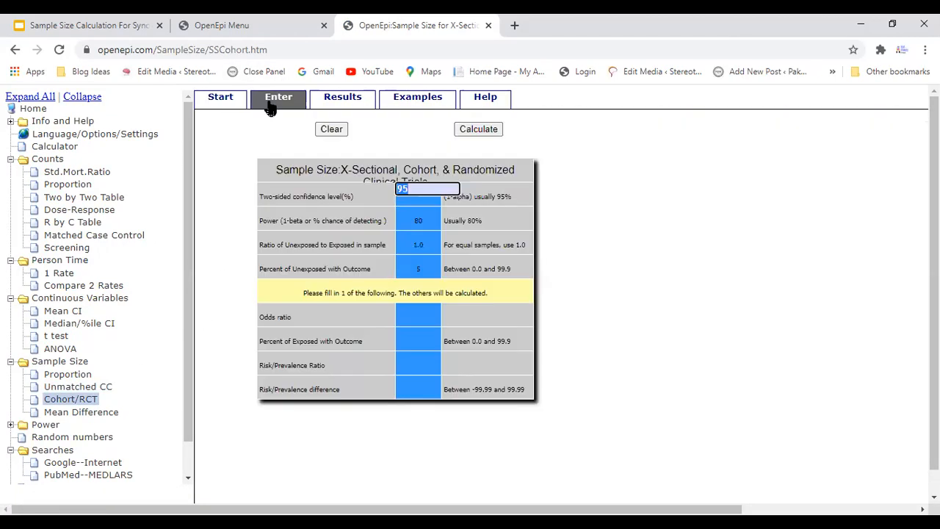
left_click(425, 310)
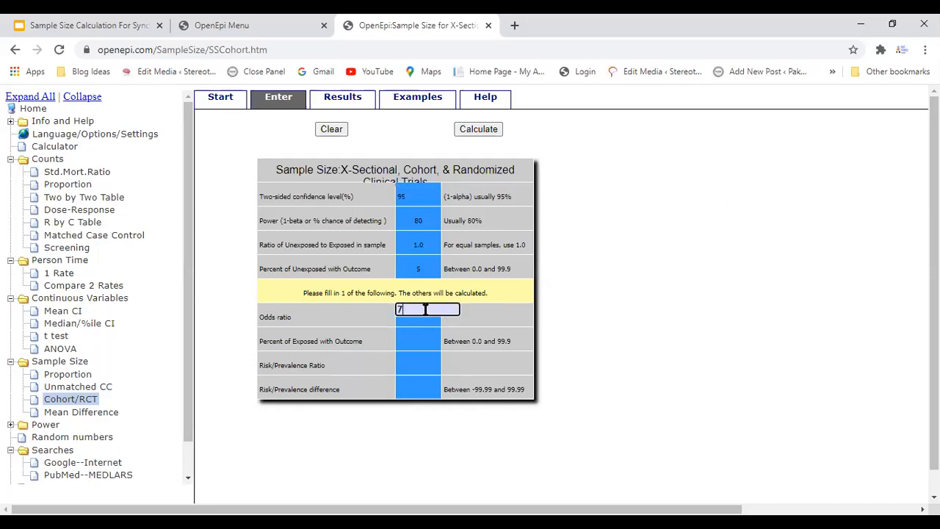
type("7")
key("Tab")
left_click(465, 131)
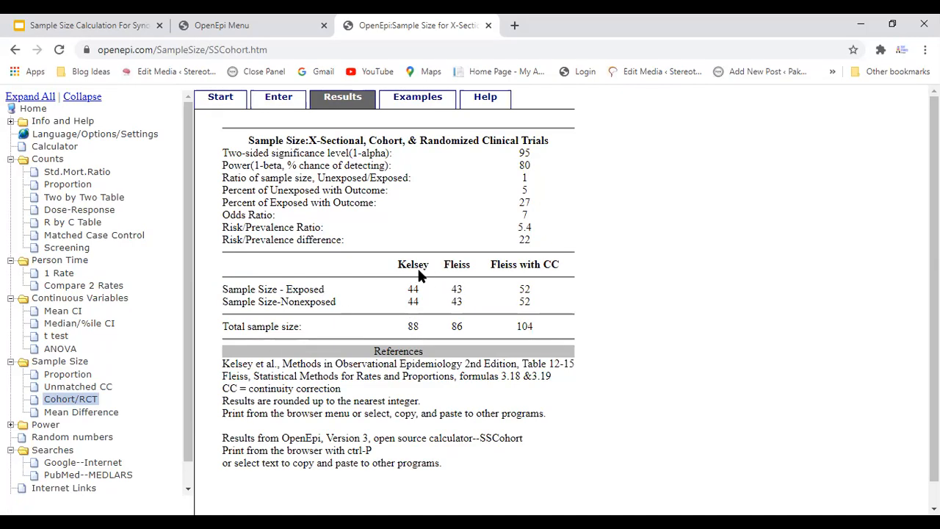
Step: Compare the Kelsey, Fleiss and Fleiss with CC columns and review the Kelsey total and group sample sizes
left_click_drag(395, 267, 562, 266)
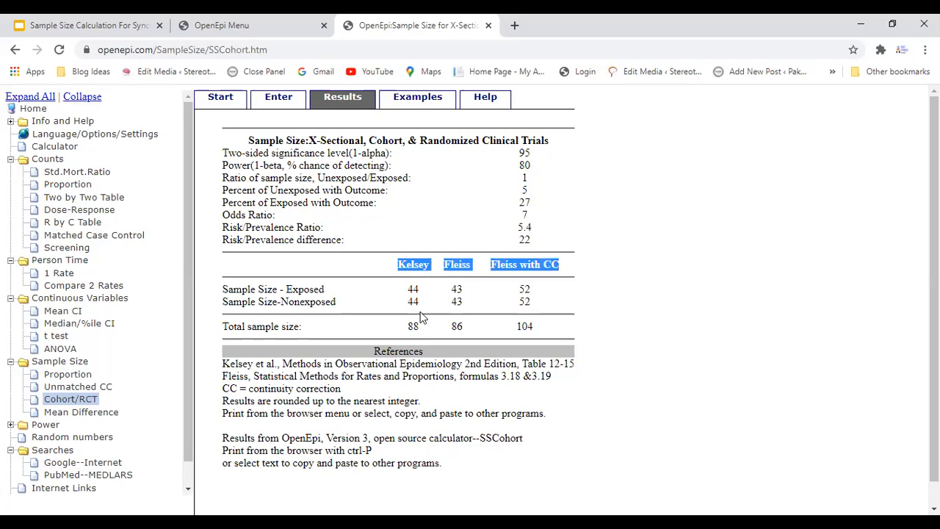
left_click_drag(404, 332, 422, 328)
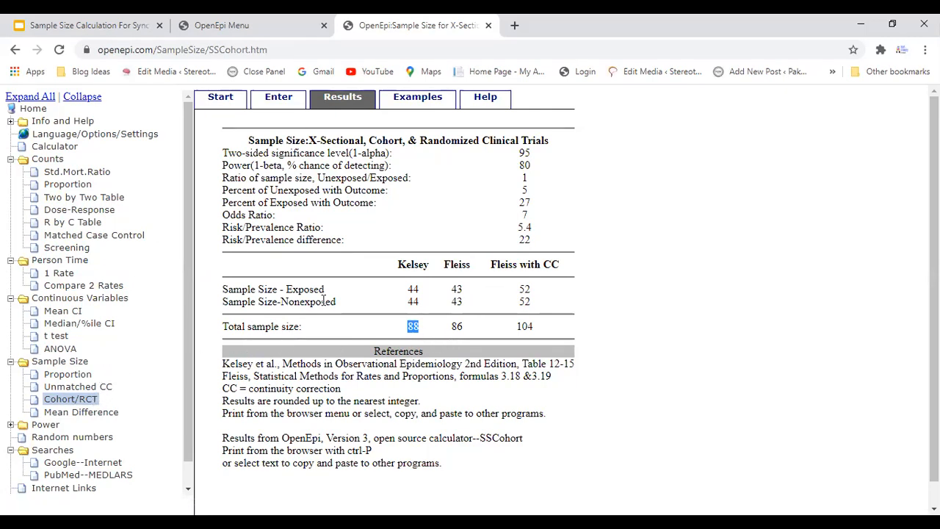
left_click(409, 285)
double_click(414, 288)
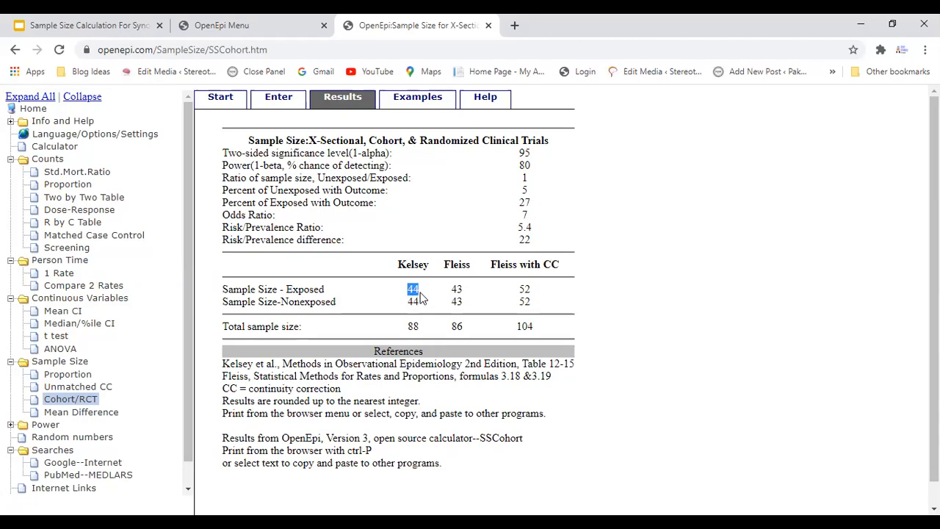
left_click_drag(421, 308, 423, 309)
Step: Switch back to the Google Slides deck to resume presenting slide 10
left_click(52, 22)
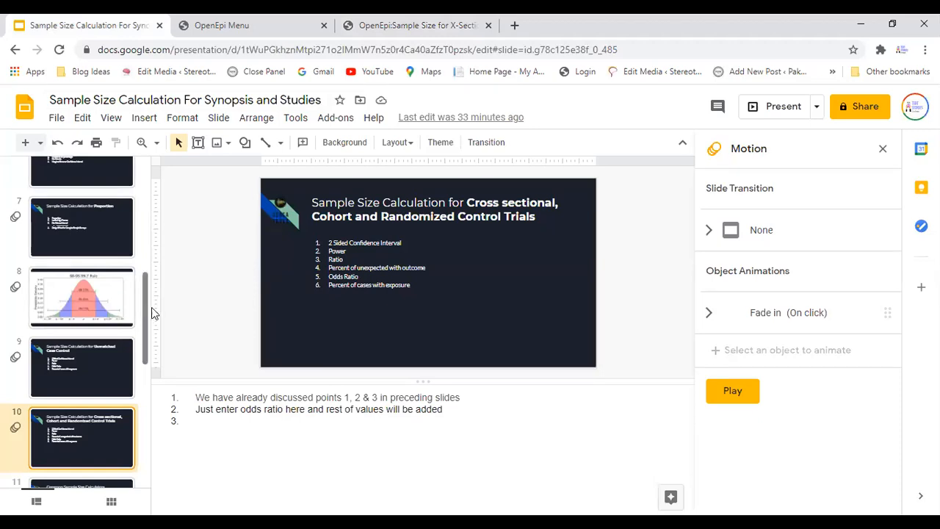
left_click(116, 118)
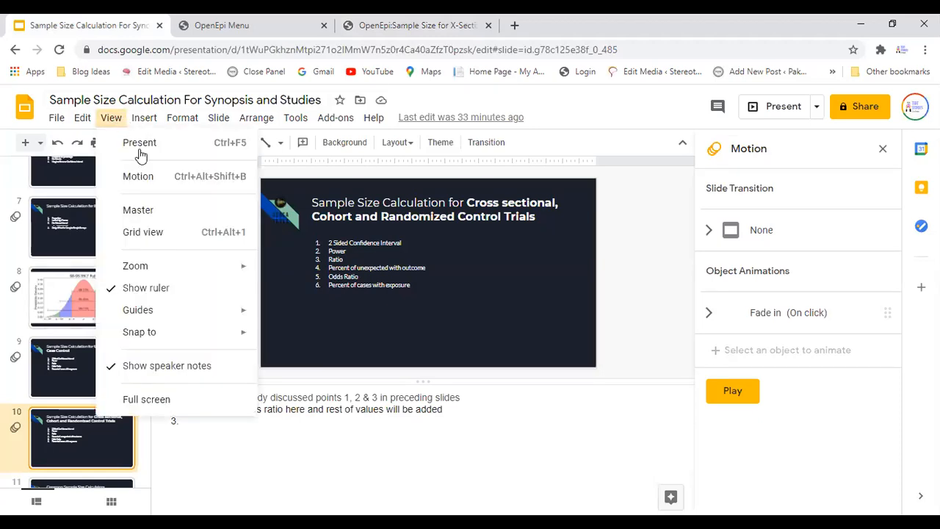